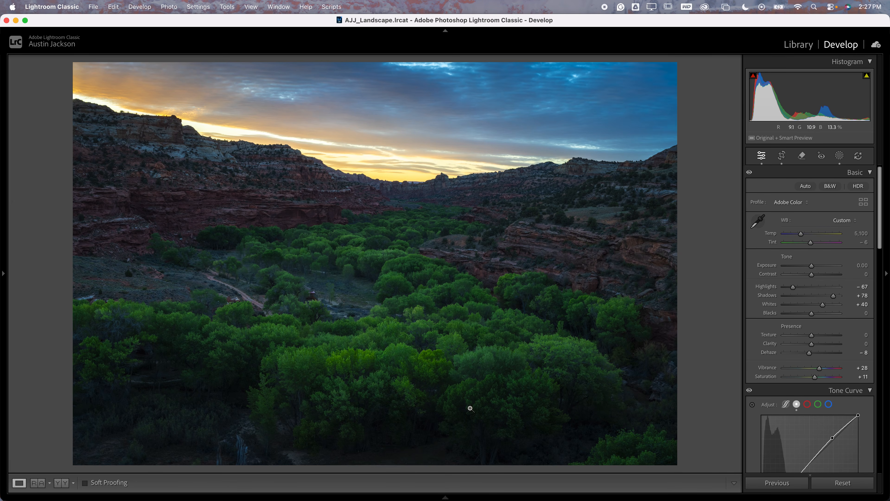
Step back through the recent white balance changes, and return Temp to 5,100 and Tint to −6
{"action": "key", "text": "super+z"}
{"action": "key", "text": "super+z"}
{"action": "key", "text": "super+z"}
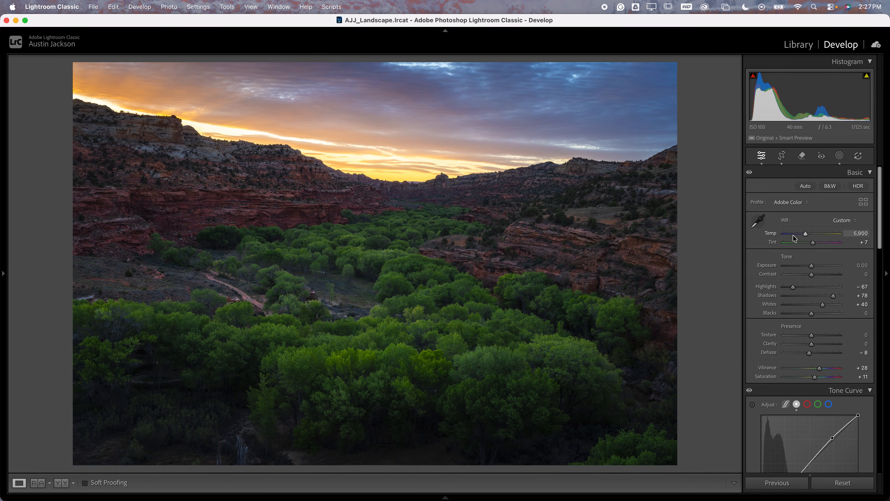
{"action": "left_click_drag", "start_coordinate": [806, 234], "coordinate": [811, 242]}
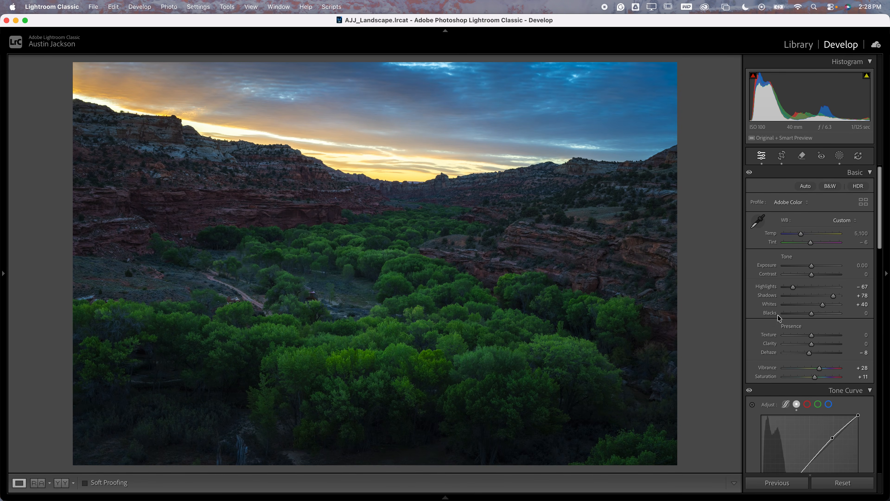
Reset the canyon photo's Shadows, Whites, Highlights, Vibrance, Saturation and Dehaze to 0
{"action": "left_click_drag", "start_coordinate": [832, 295], "coordinate": [831, 295]}
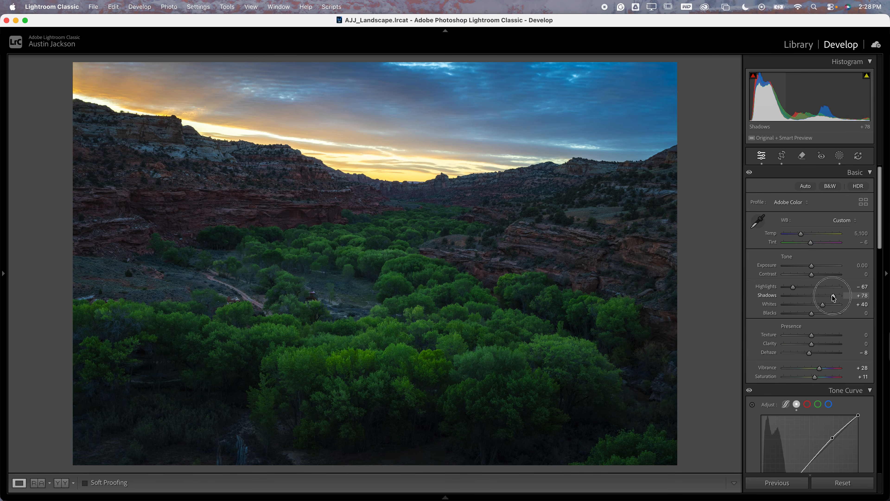
{"action": "double_click", "coordinate": [833, 296]}
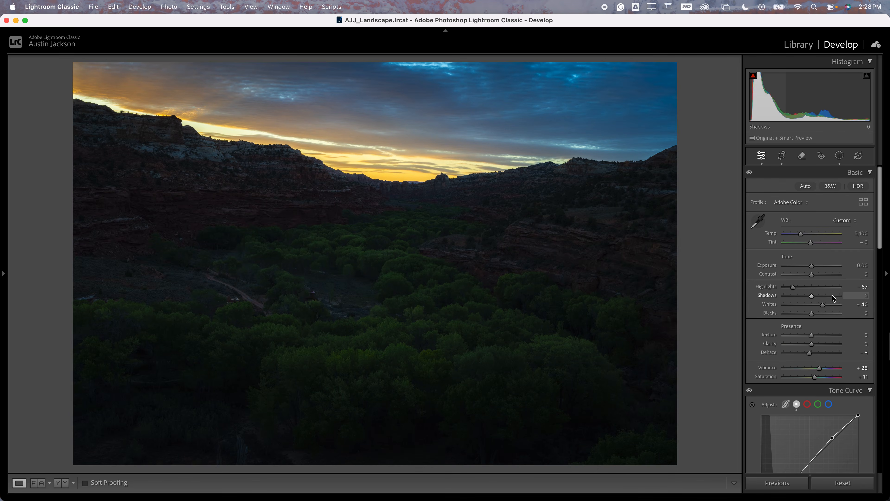
{"action": "double_click", "coordinate": [823, 304]}
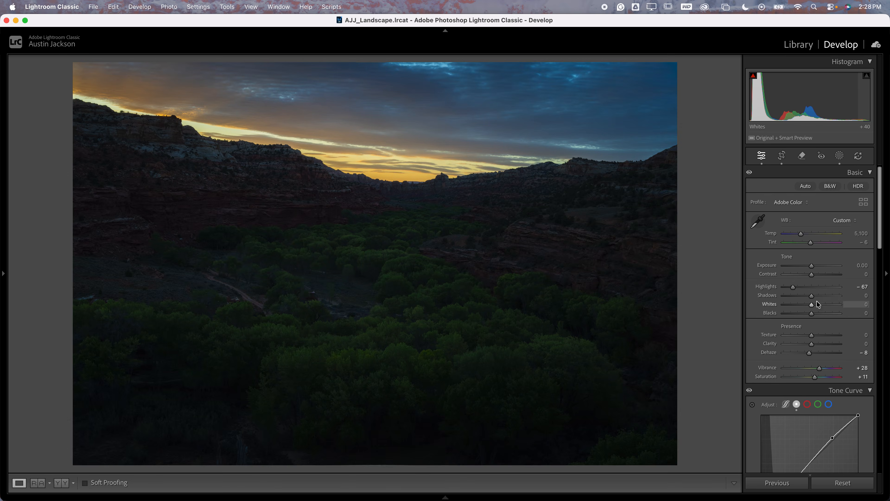
{"action": "double_click", "coordinate": [793, 286]}
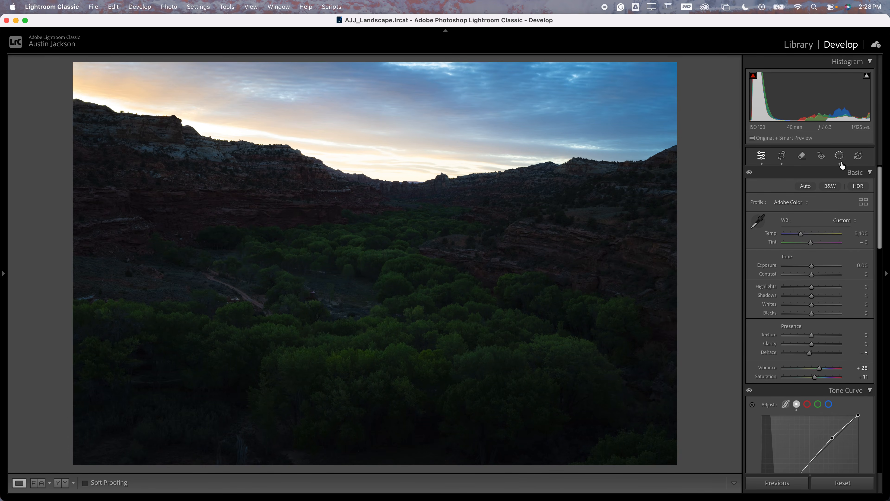
{"action": "double_click", "coordinate": [819, 368]}
{"action": "double_click", "coordinate": [813, 377]}
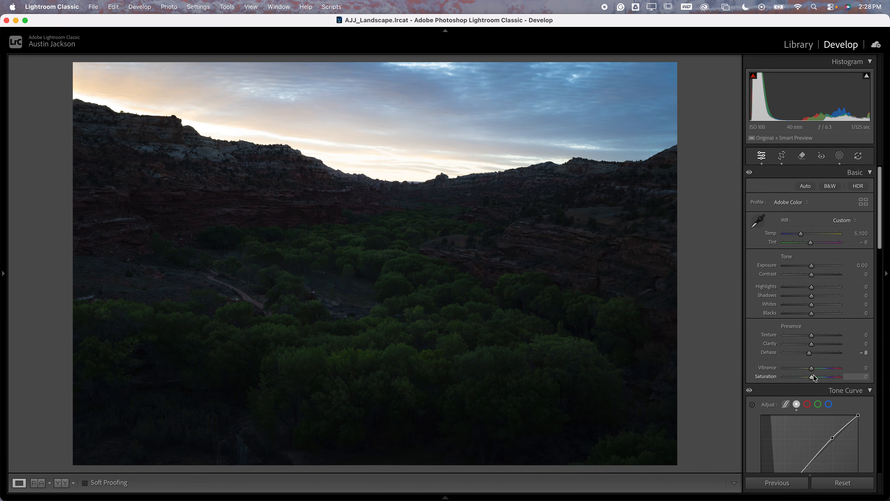
{"action": "double_click", "coordinate": [810, 353]}
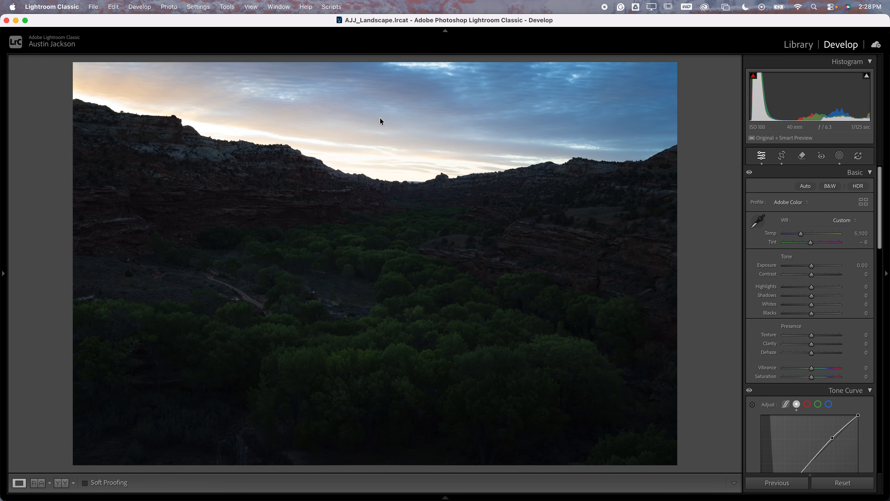
Set the canyon photo's Highlights to −50, Shadows to +65 and Blacks to +44
{"action": "left_click", "coordinate": [402, 213]}
{"action": "left_click", "coordinate": [479, 210]}
{"action": "left_click_drag", "start_coordinate": [812, 287], "coordinate": [824, 313]}
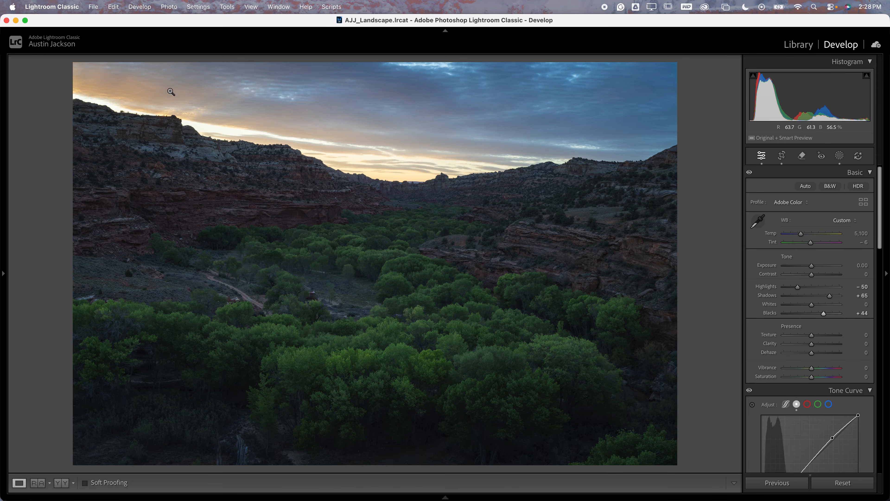
Inspect the red cliff wall up close, and boost Saturation to +86 to exaggerate the photo's color casts
{"action": "left_click", "coordinate": [287, 213]}
{"action": "left_click_drag", "start_coordinate": [286, 211], "coordinate": [424, 339]}
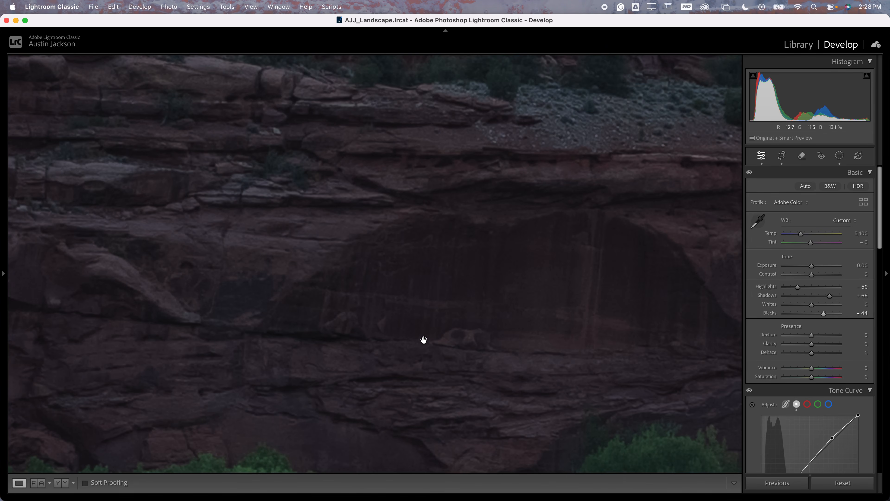
{"action": "left_click_drag", "start_coordinate": [437, 310], "coordinate": [340, 259]}
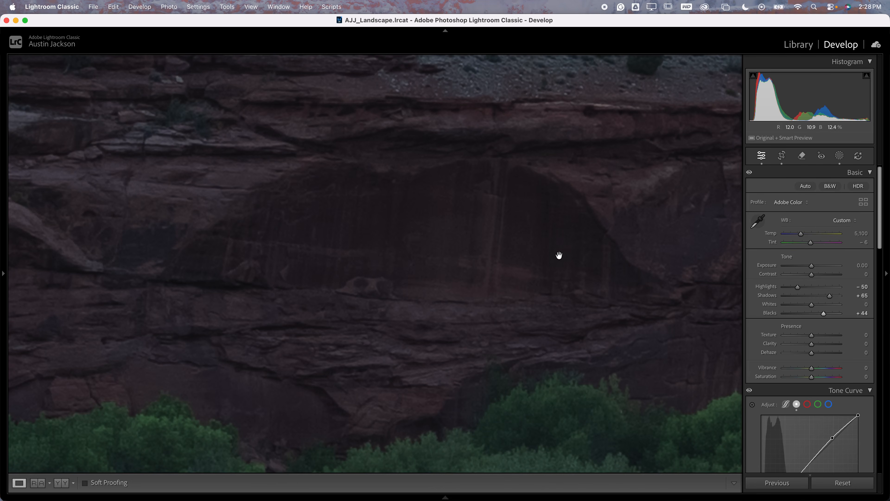
{"action": "left_click_drag", "start_coordinate": [560, 254], "coordinate": [307, 241]}
{"action": "left_click", "coordinate": [445, 258]}
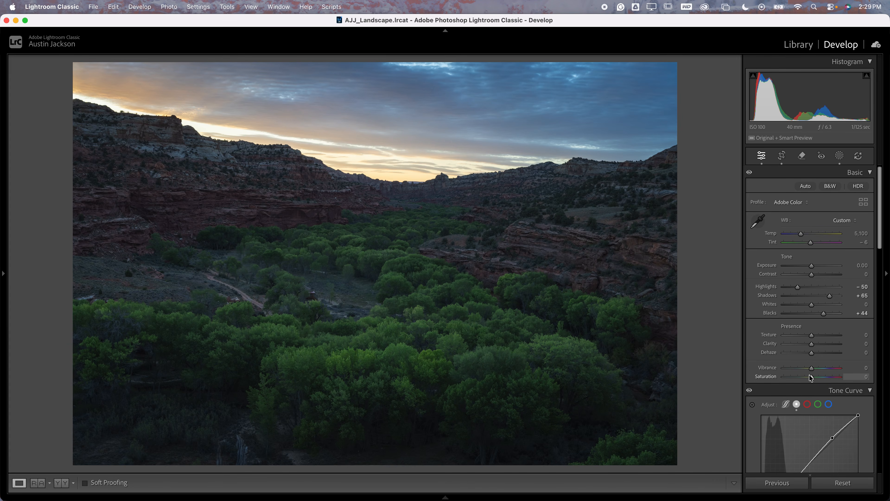
{"action": "left_click_drag", "start_coordinate": [812, 381], "coordinate": [834, 380]}
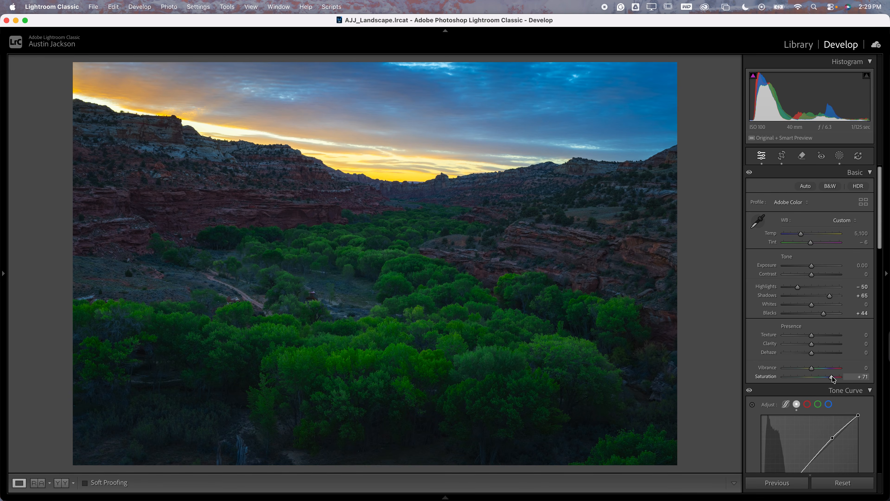
{"action": "left_click_drag", "start_coordinate": [833, 380], "coordinate": [837, 379]}
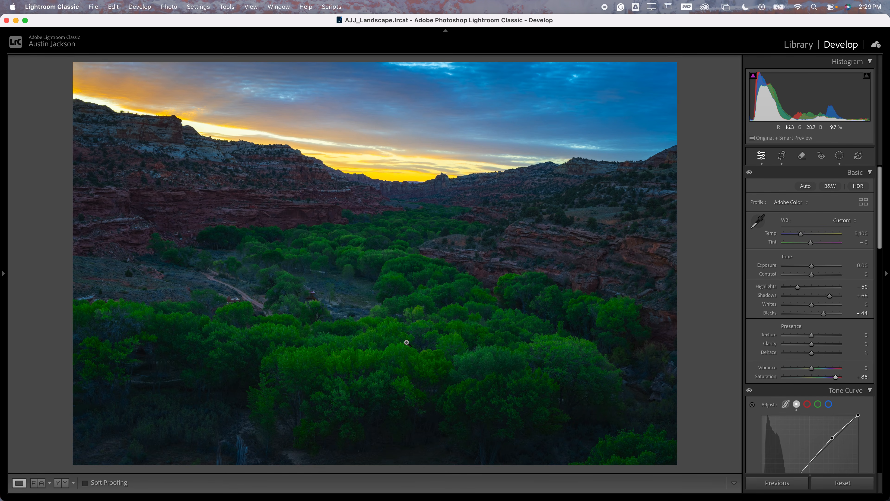
Check the cliff's color up close and warm the white balance to a Temp of 6,203
{"action": "left_click", "coordinate": [288, 213]}
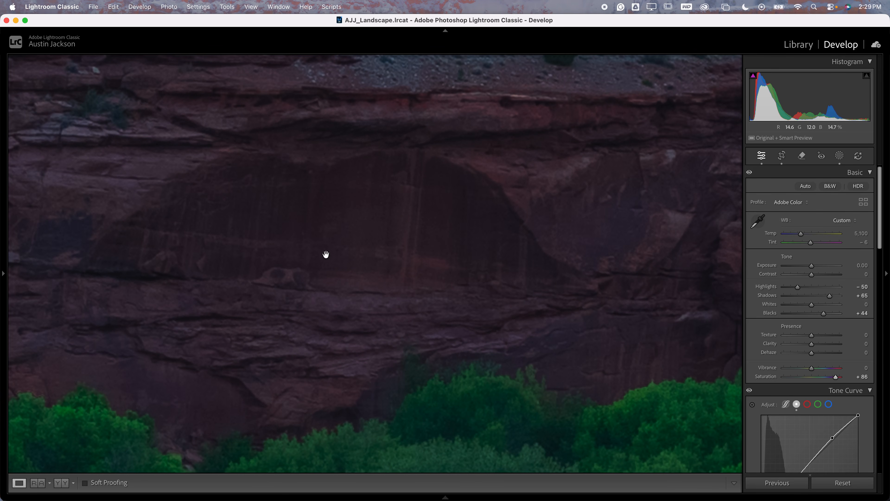
{"action": "left_click_drag", "start_coordinate": [294, 173], "coordinate": [368, 280]}
{"action": "left_click", "coordinate": [309, 203]}
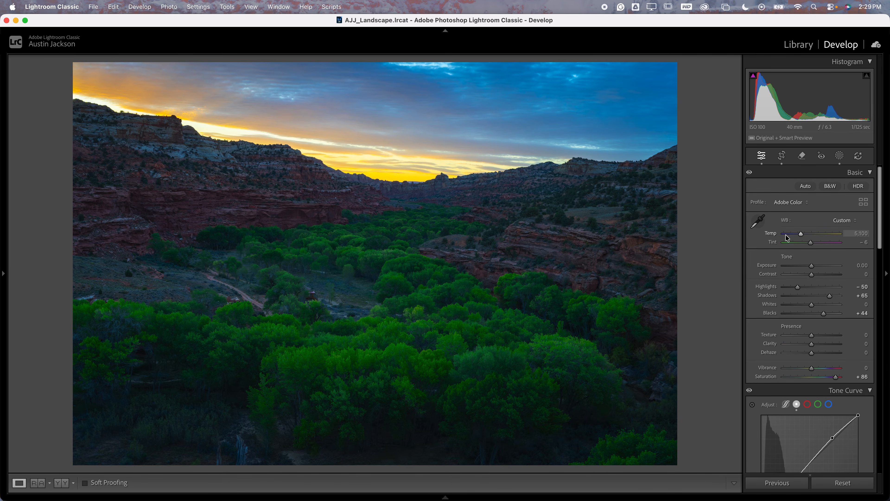
{"action": "left_click_drag", "start_coordinate": [801, 234], "coordinate": [807, 234]}
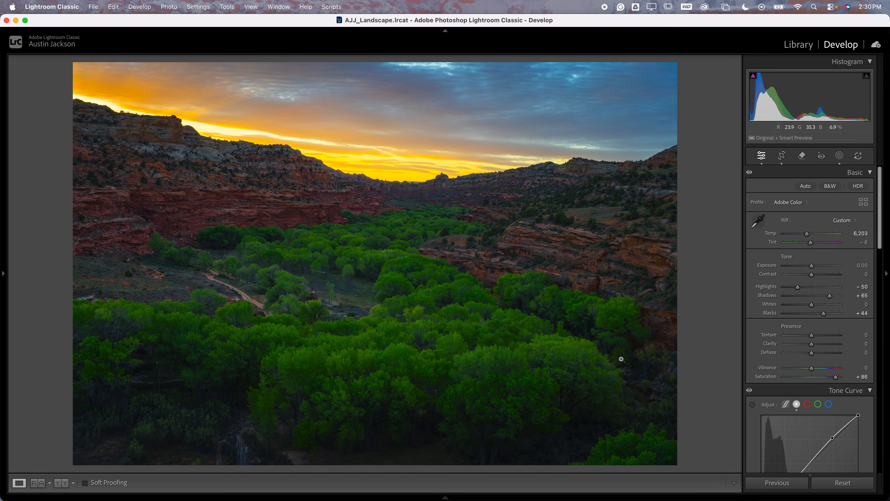
Try stronger magenta tints of +11 and +33, and settle the white balance Tint at +3
{"action": "left_click_drag", "start_coordinate": [655, 301], "coordinate": [485, 420]}
{"action": "left_click_drag", "start_coordinate": [428, 172], "coordinate": [563, 430]}
{"action": "left_click_drag", "start_coordinate": [294, 154], "coordinate": [431, 349]}
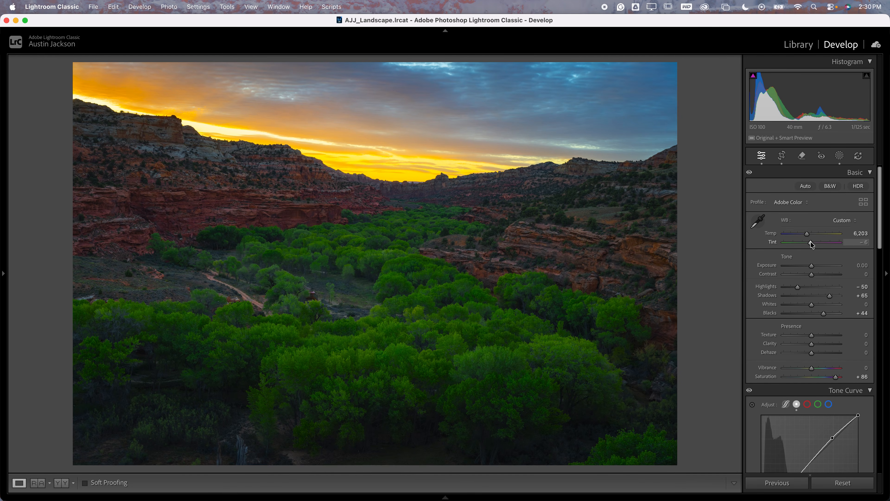
{"action": "left_click_drag", "start_coordinate": [811, 242], "coordinate": [813, 242]}
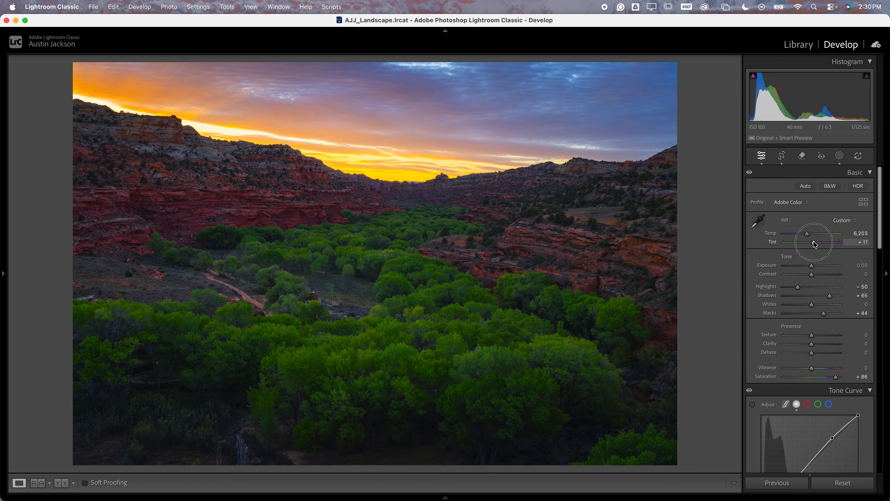
{"action": "left_click_drag", "start_coordinate": [814, 241], "coordinate": [818, 244]}
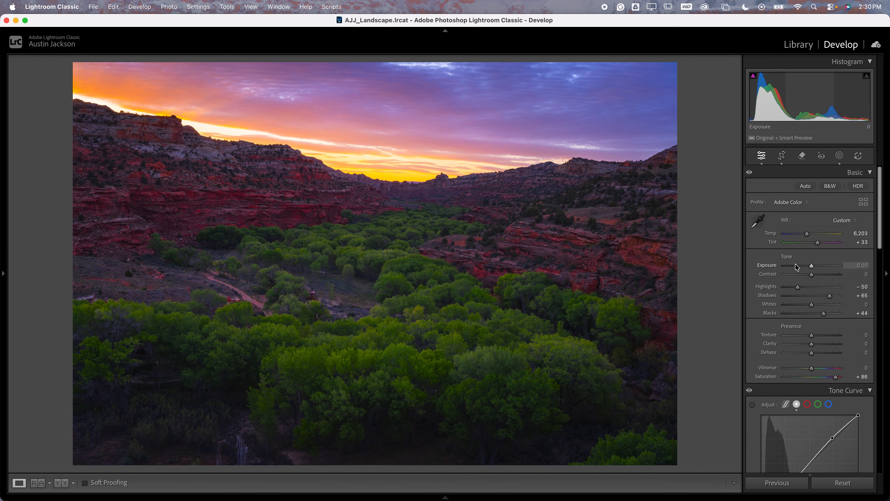
{"action": "left_click_drag", "start_coordinate": [819, 244], "coordinate": [812, 244]}
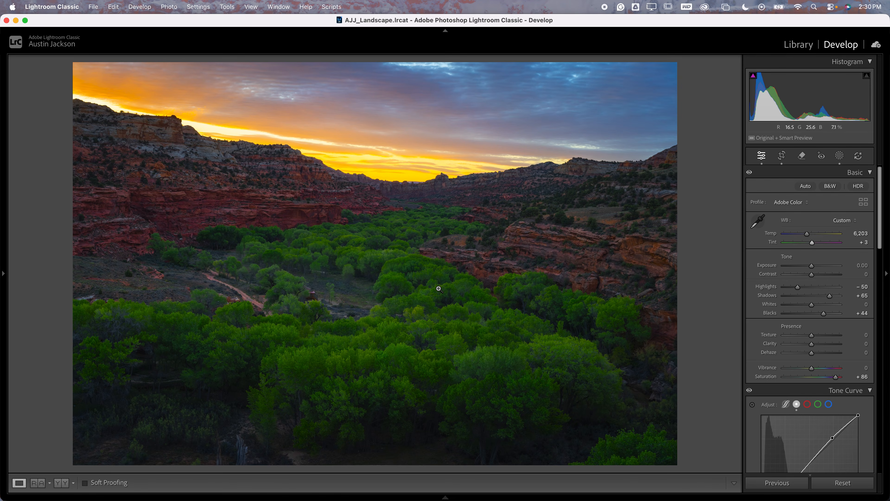
Reset the exaggerated Saturation, and set Vibrance to +17 and Saturation to +29
{"action": "double_click", "coordinate": [813, 242]}
{"action": "key", "text": "super+z"}
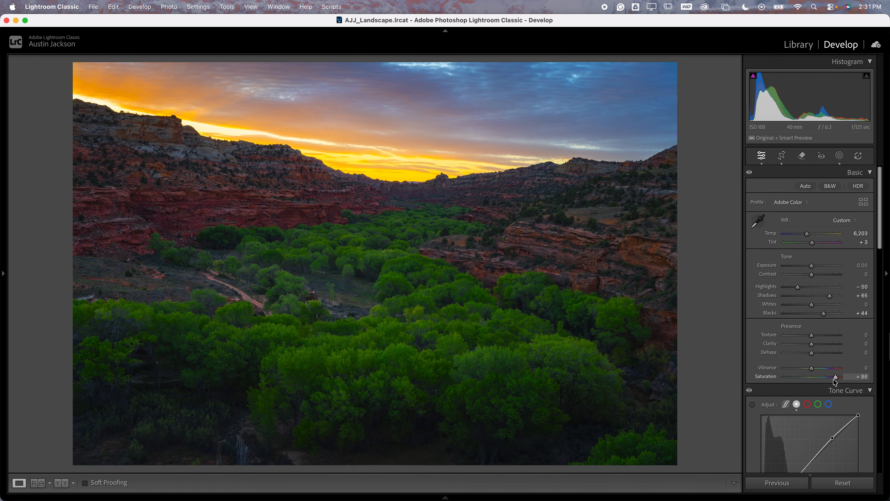
{"action": "left_click", "coordinate": [812, 370]}
{"action": "left_click_drag", "start_coordinate": [813, 372], "coordinate": [819, 378]}
{"action": "left_click", "coordinate": [817, 370]}
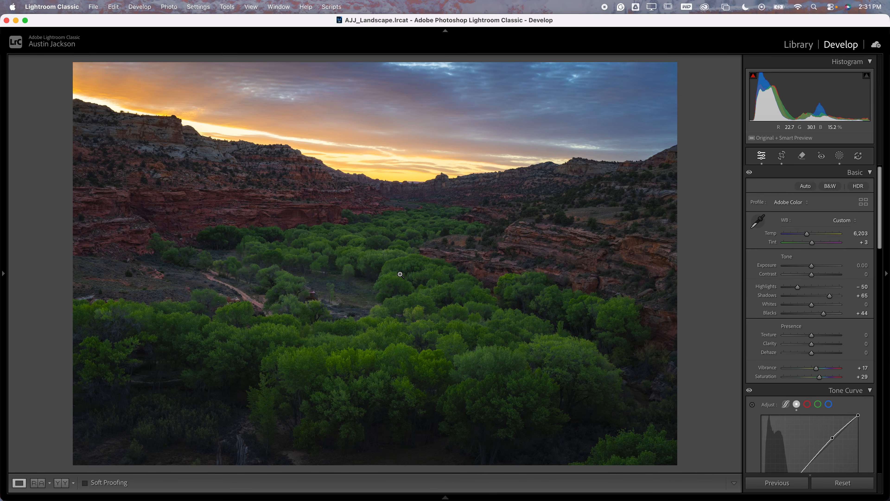
Open the photo of the snowy red rock hoodoos and lower its Highlights to −74
{"action": "mouse_move", "coordinate": [287, 496]}
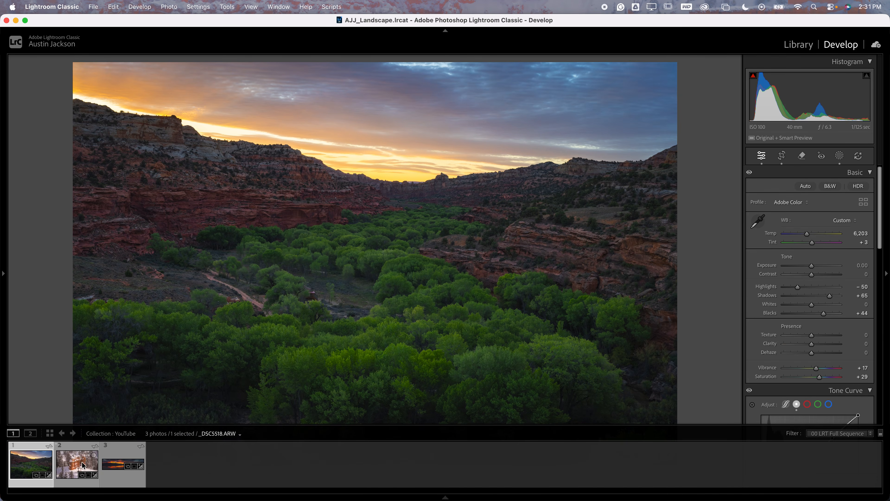
{"action": "left_click", "coordinate": [77, 467]}
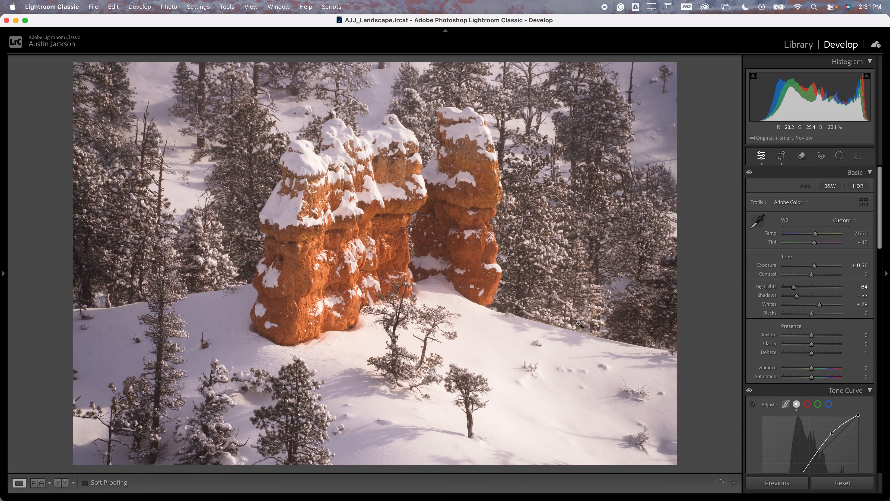
{"action": "left_click_drag", "start_coordinate": [785, 290], "coordinate": [791, 289]}
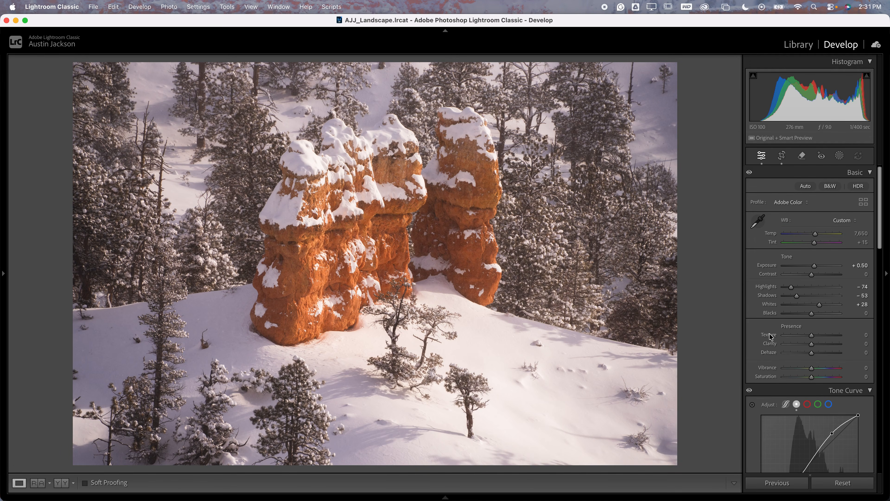
Try sampling the white balance from the shaded snow beside the hoodoos, and undo it
{"action": "left_click", "coordinate": [757, 221]}
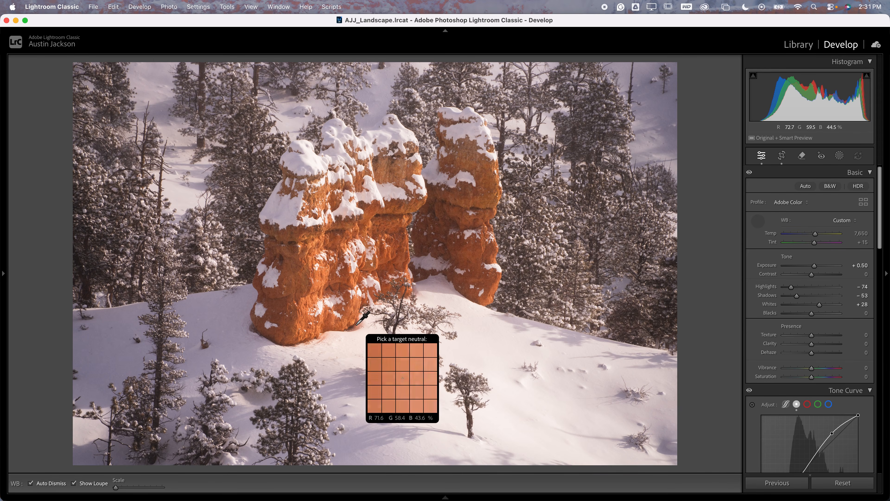
{"action": "left_click", "coordinate": [234, 331]}
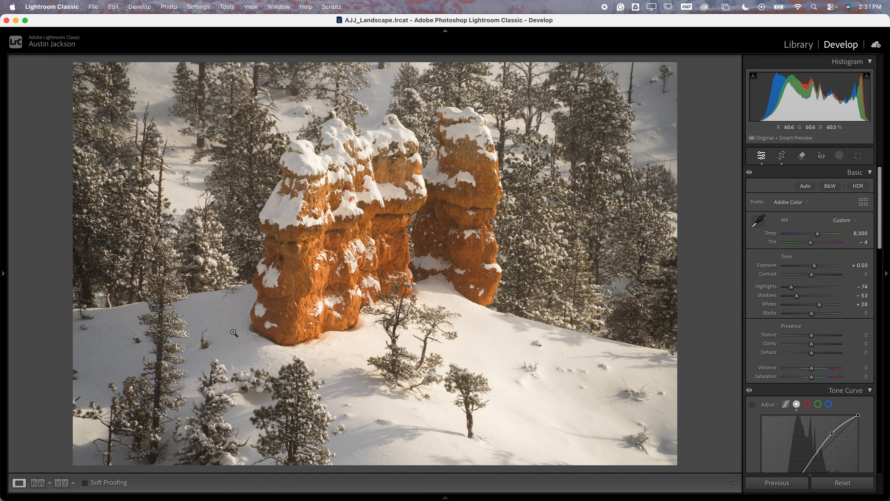
{"action": "key", "text": "super+z"}
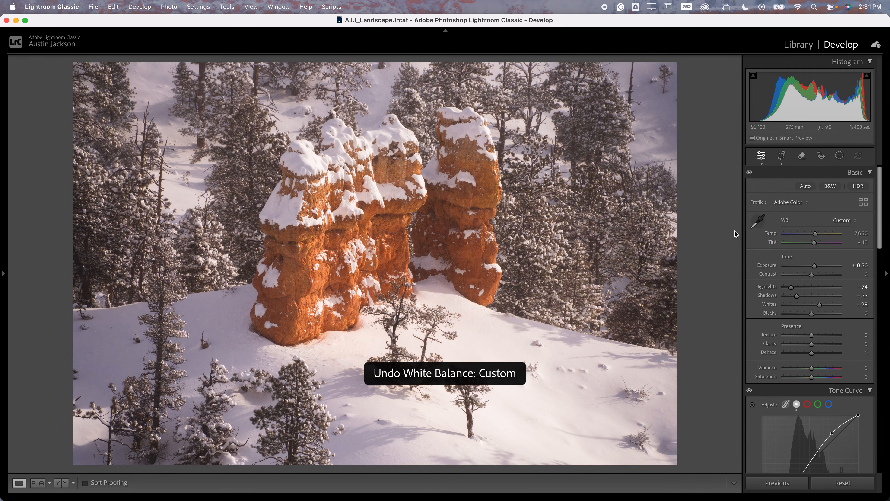
Sample the white balance from sunlit snow in the foreground, trying Temp 6,550 with Tint −1 and Temp 6,450 with Tint 0
{"action": "left_click", "coordinate": [508, 395]}
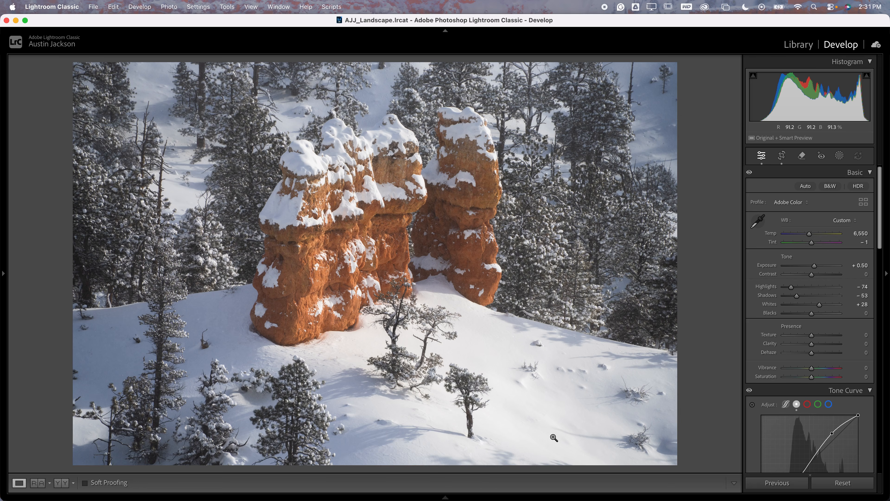
{"action": "left_click", "coordinate": [757, 224]}
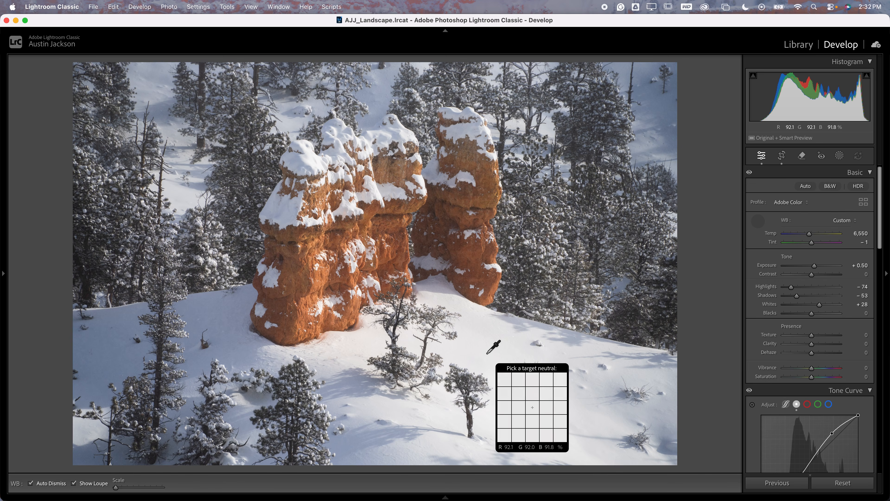
{"action": "left_click", "coordinate": [487, 353]}
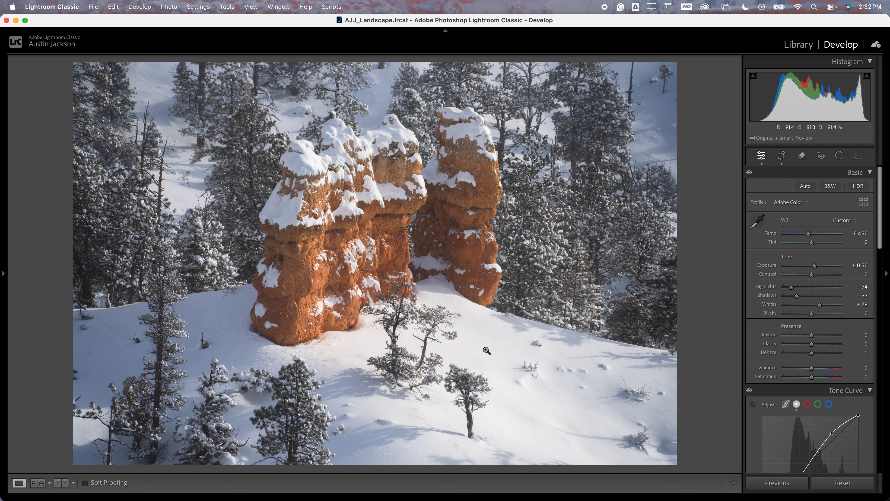
Boost Saturation to +86 to judge the sampled white balance, and undo the boost and the white balance samples
{"action": "left_click_drag", "start_coordinate": [812, 377], "coordinate": [836, 379]}
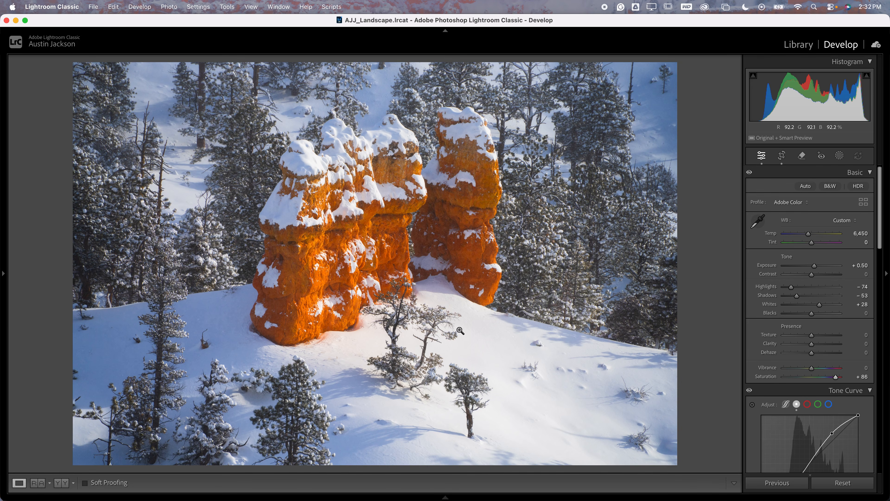
{"action": "key", "text": "super+z"}
{"action": "key", "text": "super+z"}
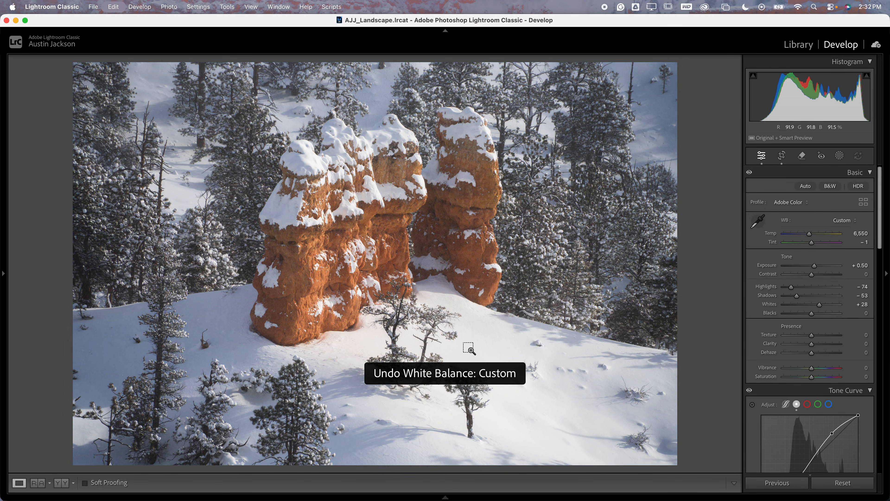
Boost Saturation to +70 and examine the shaded snow beside the hoodoos up close for a color cast
{"action": "left_click_drag", "start_coordinate": [812, 376], "coordinate": [832, 378]}
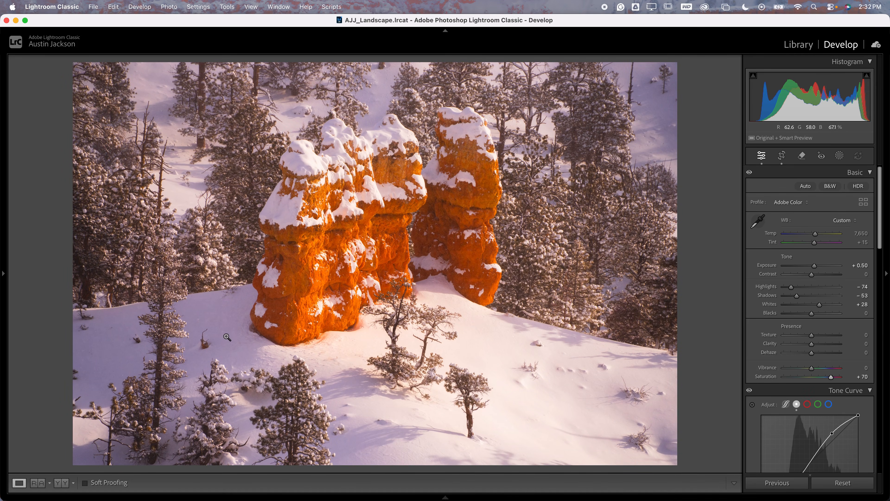
{"action": "left_click", "coordinate": [220, 322]}
{"action": "left_click_drag", "start_coordinate": [216, 318], "coordinate": [473, 204]}
{"action": "key", "text": "super+="}
{"action": "key", "text": "super+="}
{"action": "key", "text": "super+="}
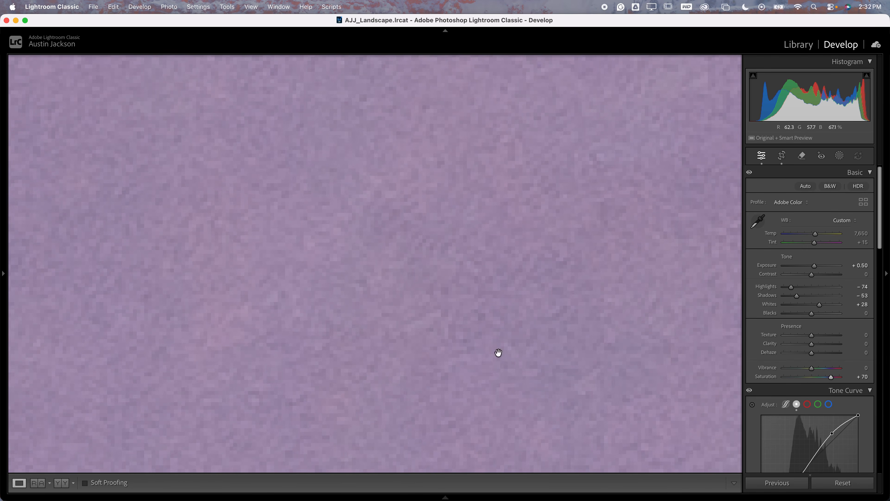
{"action": "left_click", "coordinate": [418, 312]}
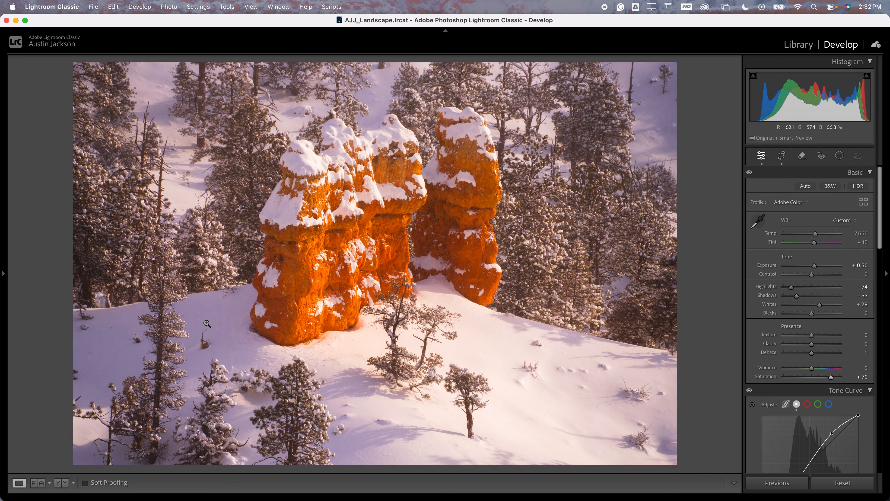
{"action": "left_click", "coordinate": [203, 320]}
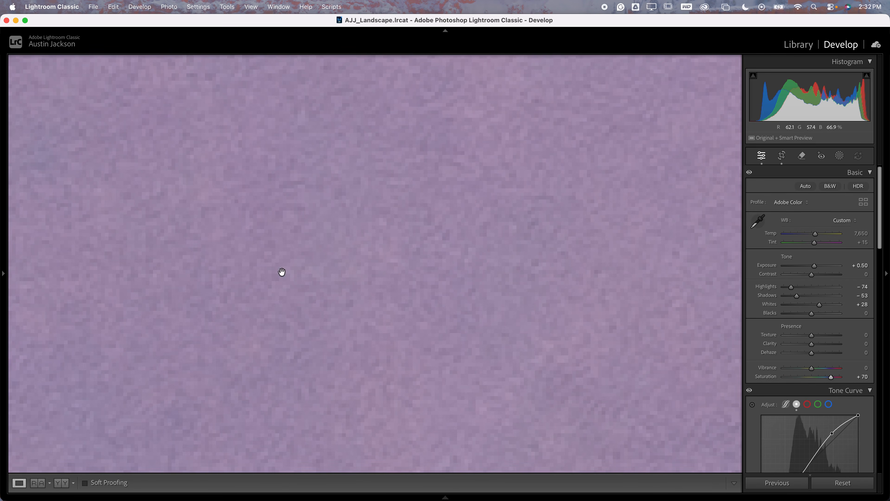
{"action": "left_click", "coordinate": [385, 306]}
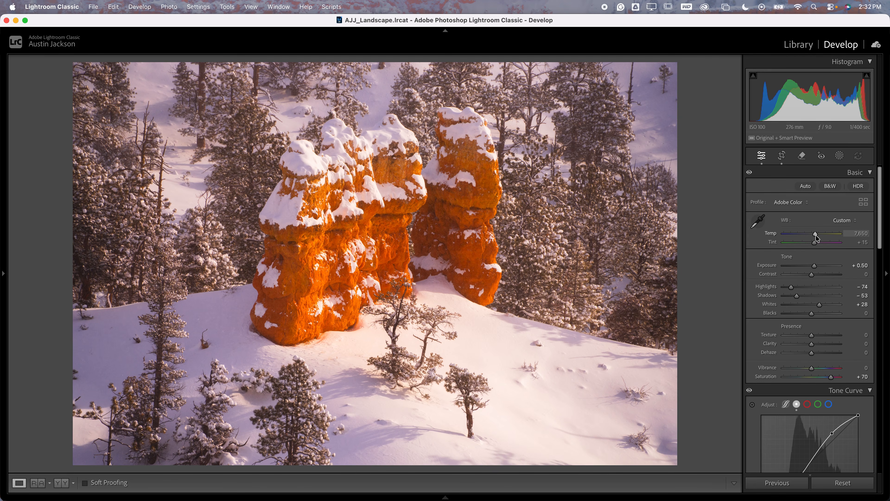
Cool the white balance to Temp 6,183 with Tint −6, and reduce Saturation to +24
{"action": "mouse_move", "coordinate": [815, 233]}
{"action": "left_mouse_down"}
{"action": "mouse_move", "coordinate": [810, 244]}
{"action": "mouse_move", "coordinate": [807, 233]}
{"action": "left_mouse_up"}
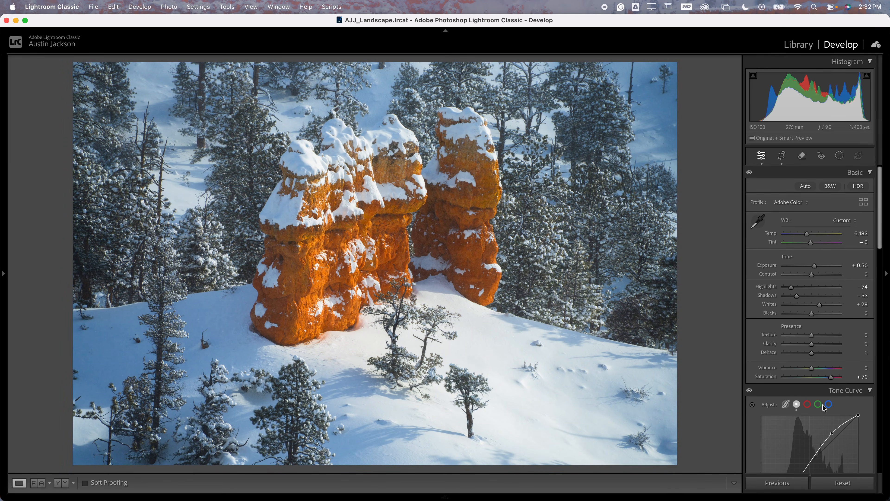
{"action": "left_click_drag", "start_coordinate": [831, 377], "coordinate": [818, 378]}
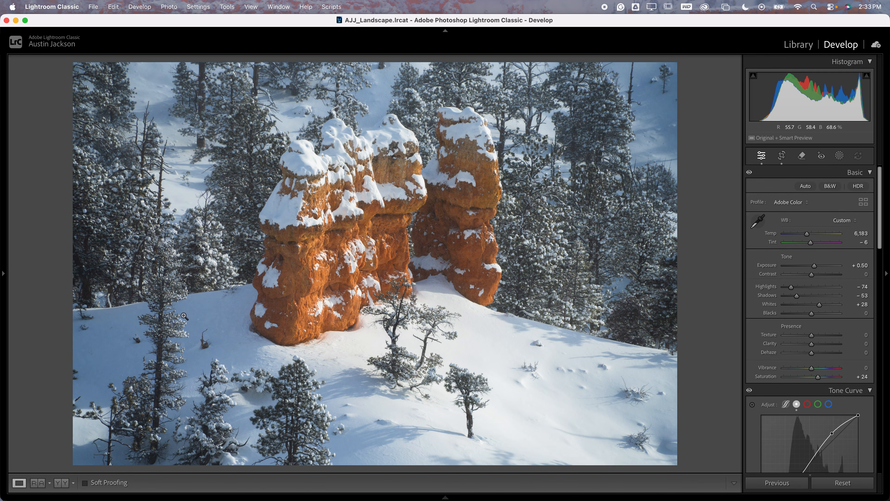
Sample the blue shaded snow below the hoodoos with Point Color and lower its Sat. Shift to −31
{"action": "scroll", "coordinate": [777, 359], "scroll_direction": "down", "scroll_amount": 8}
{"action": "scroll", "coordinate": [777, 359], "scroll_direction": "down", "scroll_amount": 5}
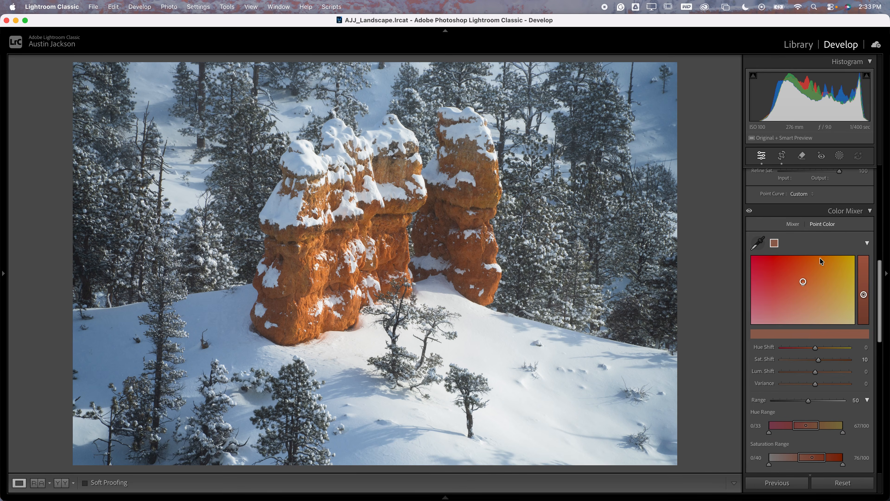
{"action": "left_click", "coordinate": [759, 242]}
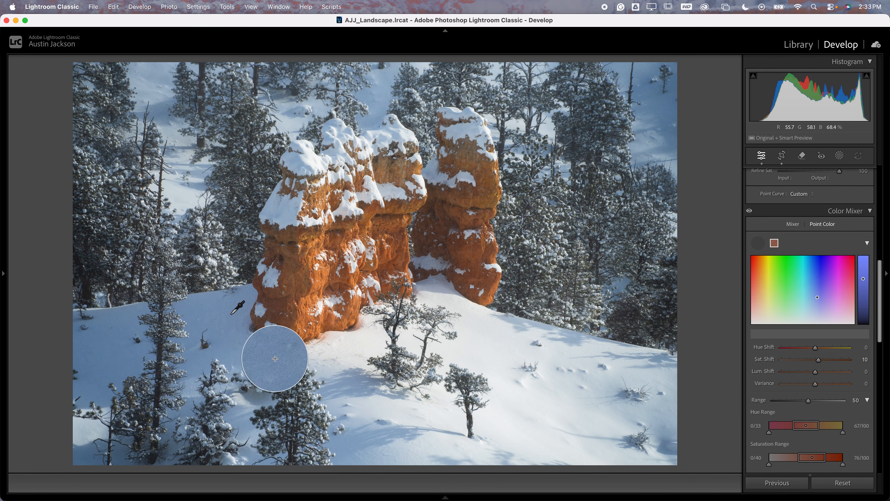
{"action": "left_click", "coordinate": [257, 358]}
{"action": "mouse_move", "coordinate": [815, 359]}
{"action": "left_mouse_down"}
{"action": "mouse_move", "coordinate": [795, 363]}
{"action": "mouse_move", "coordinate": [805, 363]}
{"action": "left_mouse_up"}
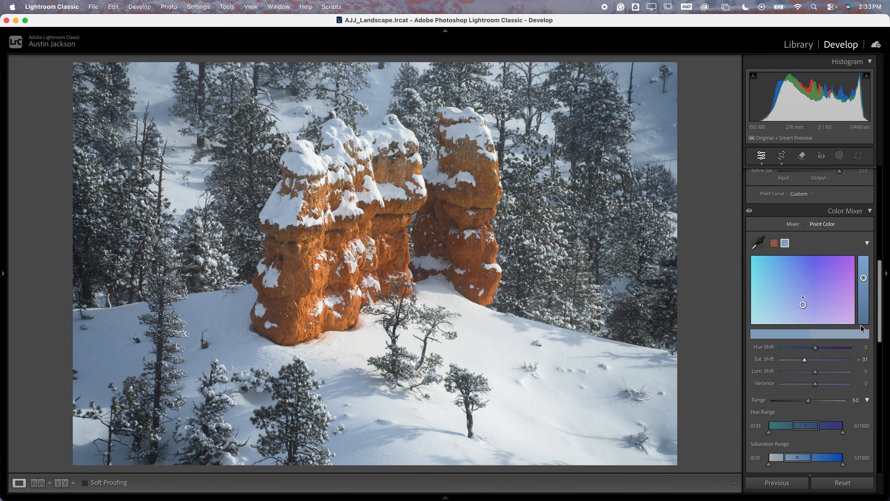
Step the Tint through greener values including −26 and −16, and settle on Tint 0
{"action": "scroll", "coordinate": [845, 262], "scroll_direction": "up", "scroll_amount": 10}
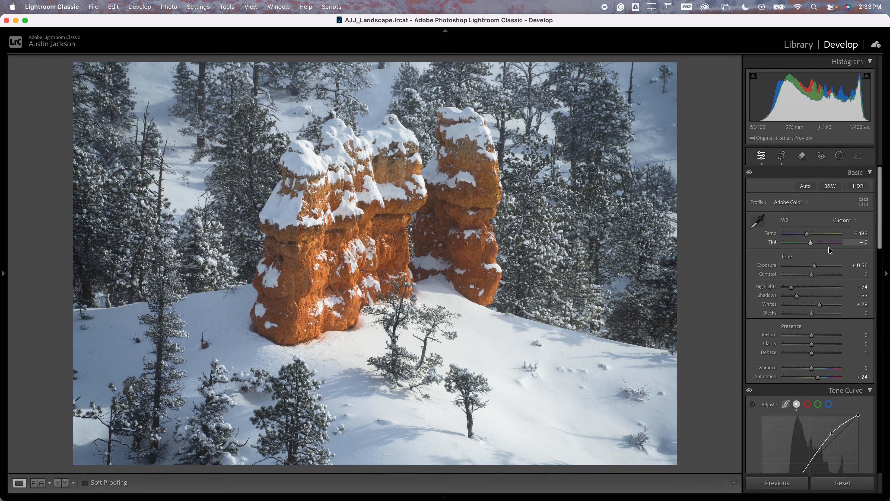
{"action": "left_click", "coordinate": [866, 242]}
{"action": "key", "text": "shift+Up"}
{"action": "key", "text": "shift+Down"}
{"action": "key", "text": "shift+Down"}
{"action": "key", "text": "shift+Down"}
{"action": "key", "text": "shift+Down"}
{"action": "key", "text": "shift+Down"}
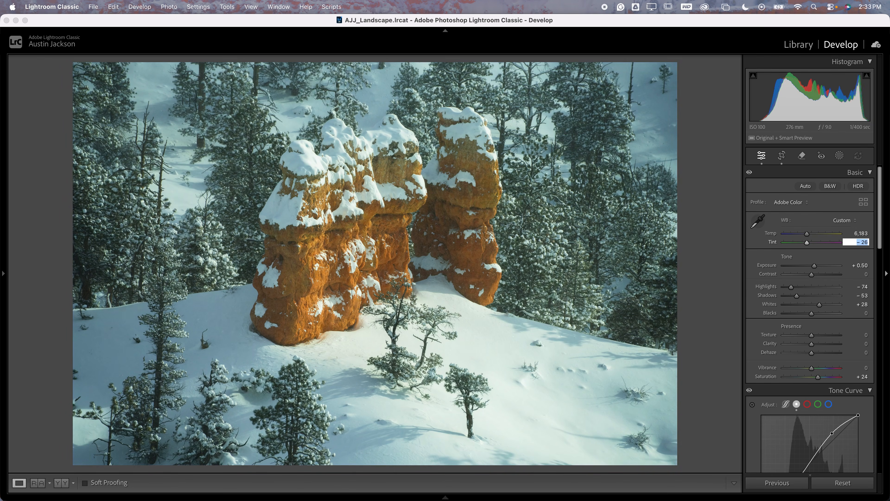
{"action": "key", "text": "shift+Up"}
{"action": "key", "text": "shift+Up"}
{"action": "key", "text": "shift+Up"}
{"action": "key", "text": "shift+Up"}
{"action": "key", "text": "shift+Up"}
{"action": "key", "text": "shift+Up"}
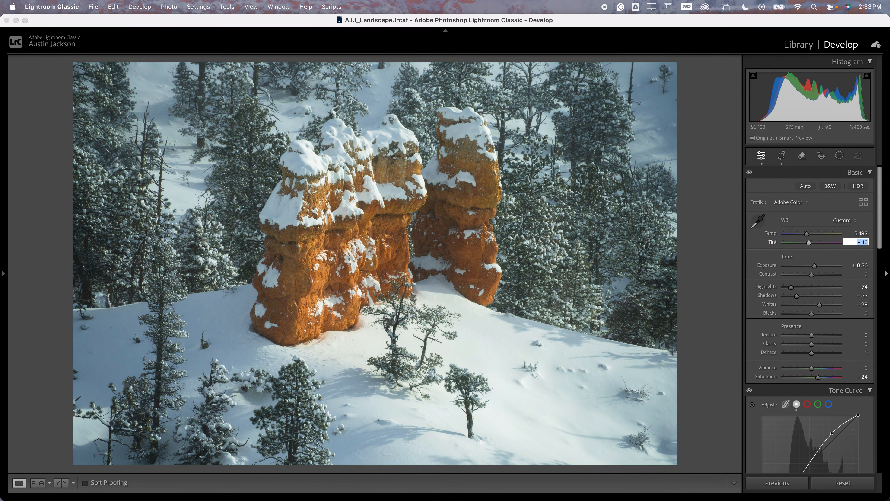
{"action": "key", "text": "shift+Down"}
{"action": "key", "text": "shift+Down"}
{"action": "key", "text": "shift+Down"}
{"action": "key", "text": "shift+Down"}
{"action": "key", "text": "shift+Up"}
{"action": "key", "text": "shift+Up"}
{"action": "key", "text": "shift+Down"}
{"action": "key", "text": "shift+Up"}
{"action": "key", "text": "shift+Up"}
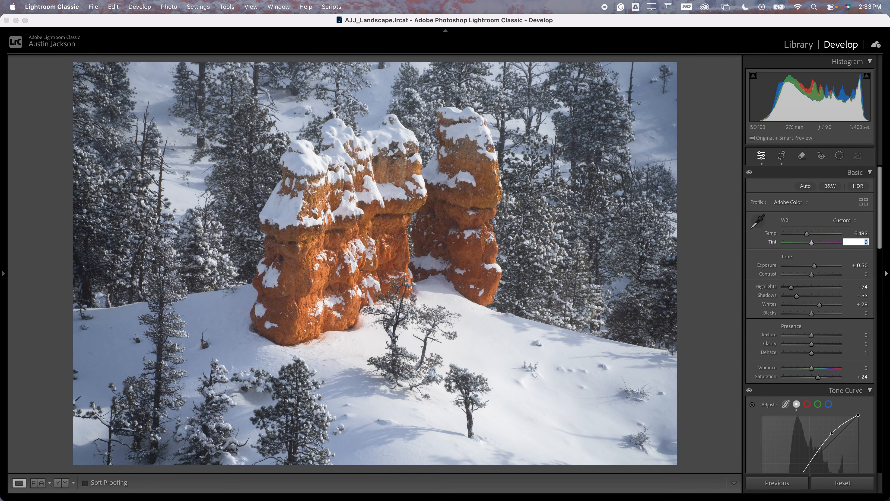
{"action": "key", "text": "Return"}
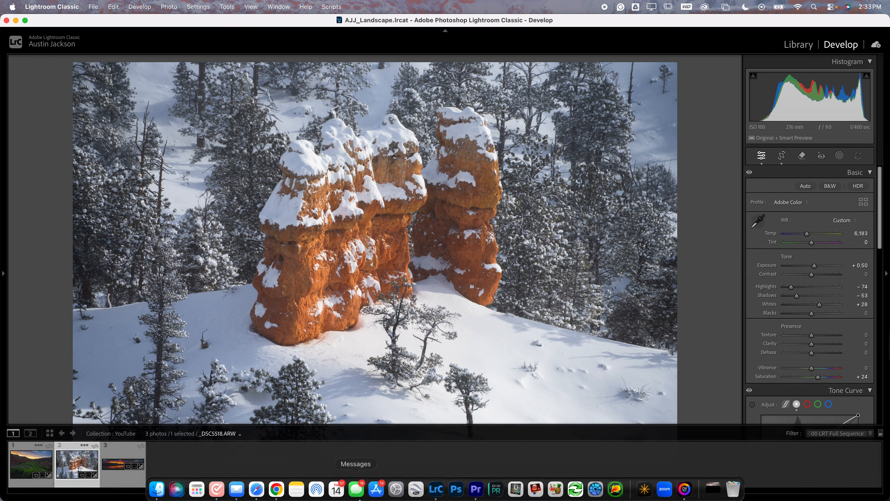
Open the sunset lake panorama, reset its Tint to 0, and try Temp at +10 and +20
{"action": "key", "text": "Right"}
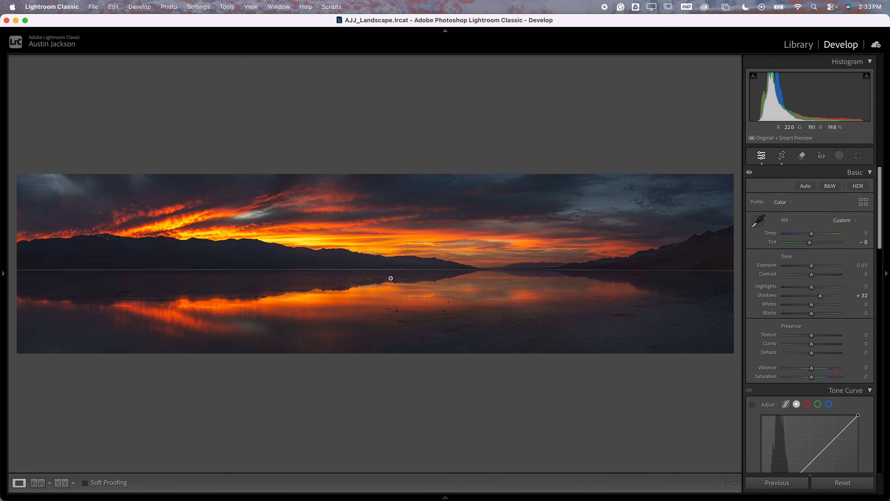
{"action": "double_click", "coordinate": [811, 243]}
{"action": "left_click", "coordinate": [866, 235]}
{"action": "type", "text": "10"}
{"action": "key", "text": "Return"}
{"action": "type", "text": "20"}
{"action": "key", "text": "Return"}
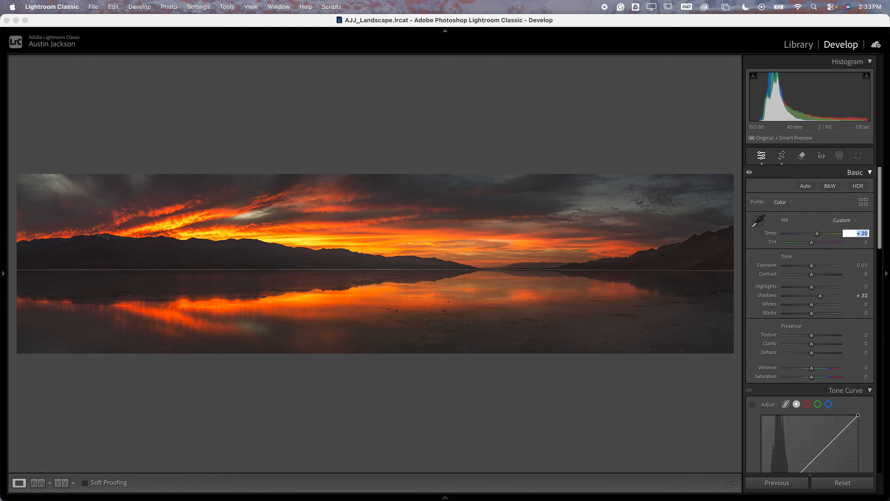
{"action": "key", "text": "Return"}
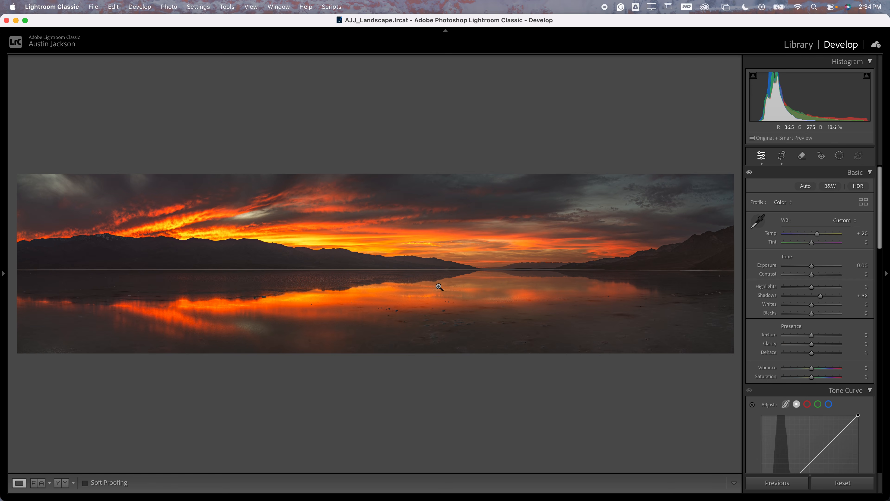
Inspect the gray clouds in the panorama's upper right up close, and return Temp to 0
{"action": "left_click", "coordinate": [620, 187]}
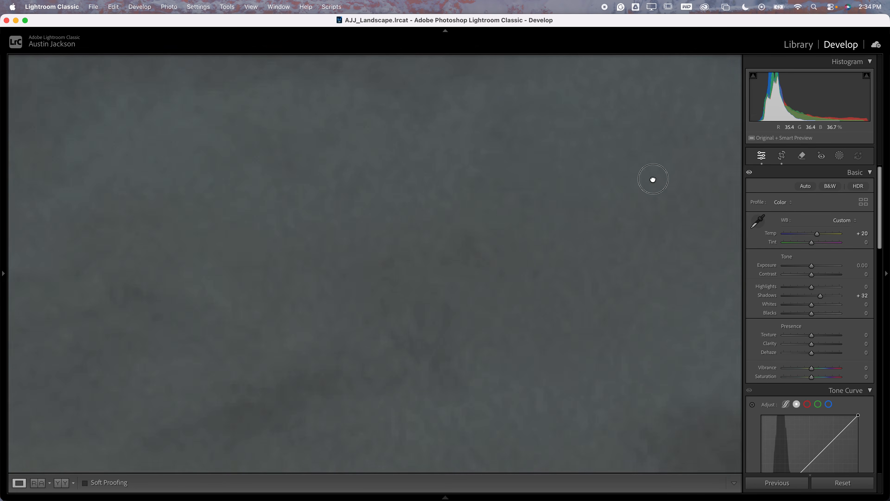
{"action": "left_click", "coordinate": [404, 222]}
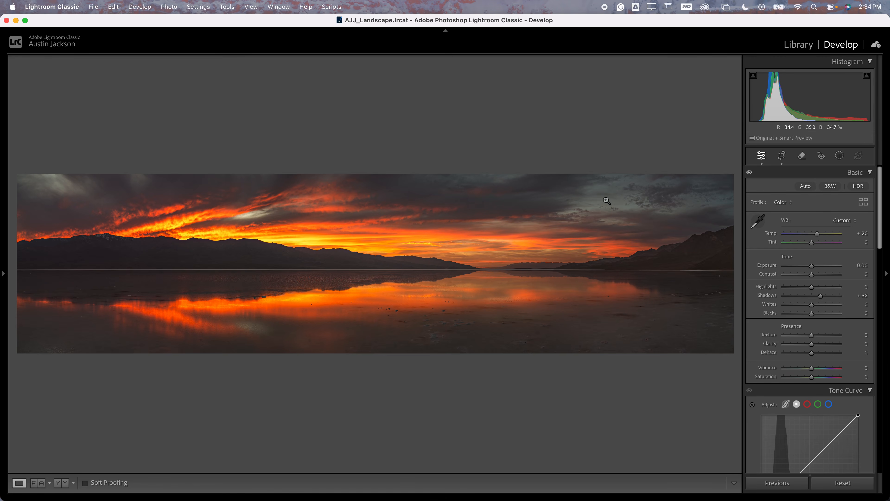
{"action": "left_click", "coordinate": [863, 233]}
{"action": "type", "text": "0"}
{"action": "key", "text": "Return"}
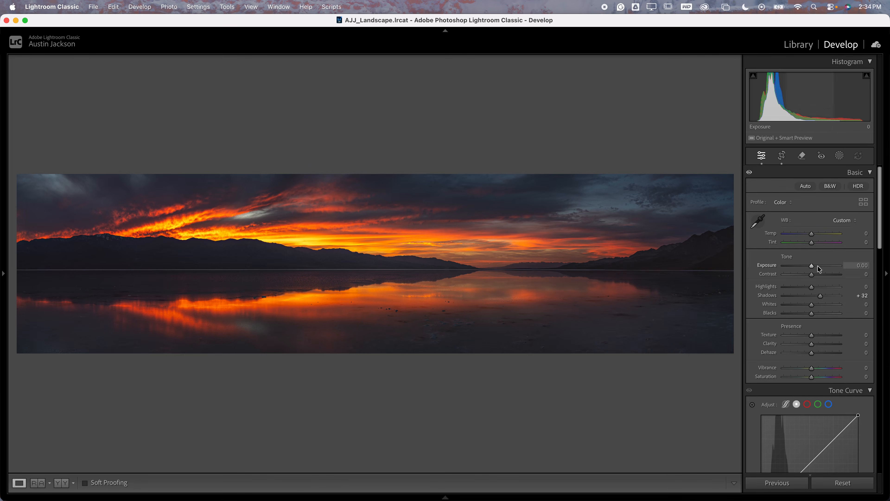
Judge the dark mountains and shoreline up close, trying Tint −10 and settling on Tint −8
{"action": "left_click", "coordinate": [258, 261]}
{"action": "left_click", "coordinate": [463, 188]}
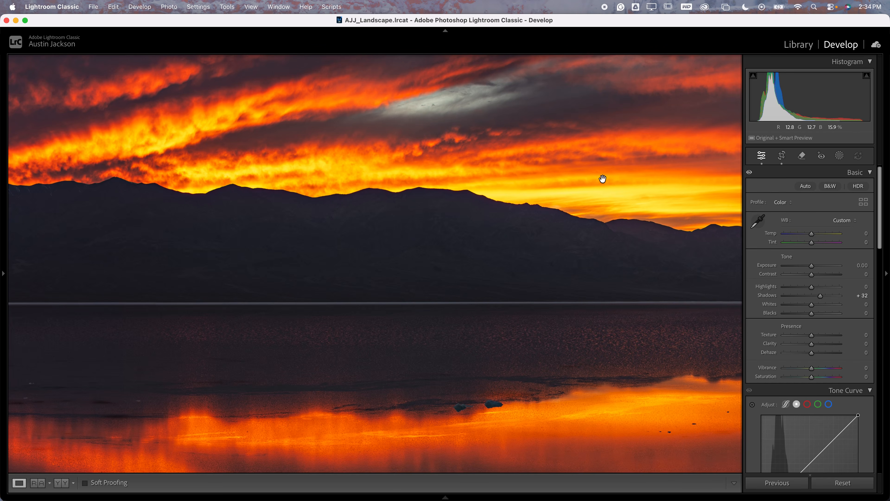
{"action": "left_click", "coordinate": [596, 286]}
{"action": "left_click_drag", "start_coordinate": [596, 287], "coordinate": [344, 400]}
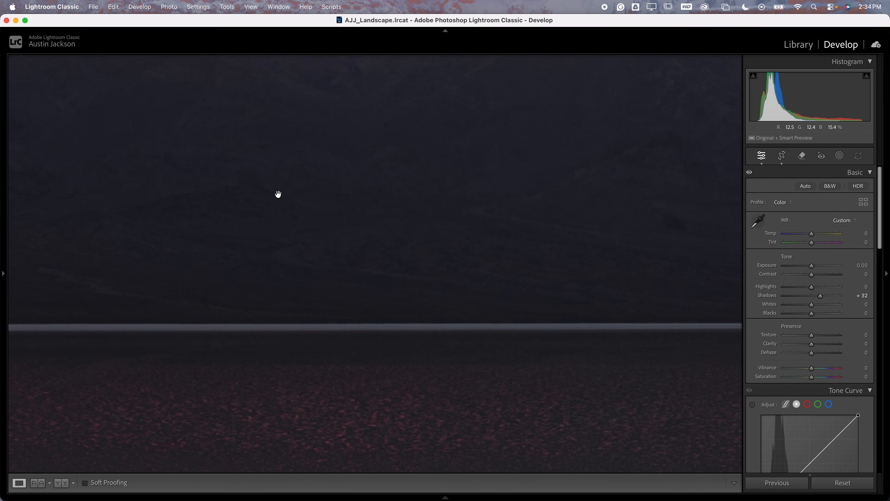
{"action": "left_click_drag", "start_coordinate": [276, 205], "coordinate": [297, 316]}
{"action": "left_click_drag", "start_coordinate": [370, 276], "coordinate": [318, 262]}
{"action": "left_click", "coordinate": [865, 242]}
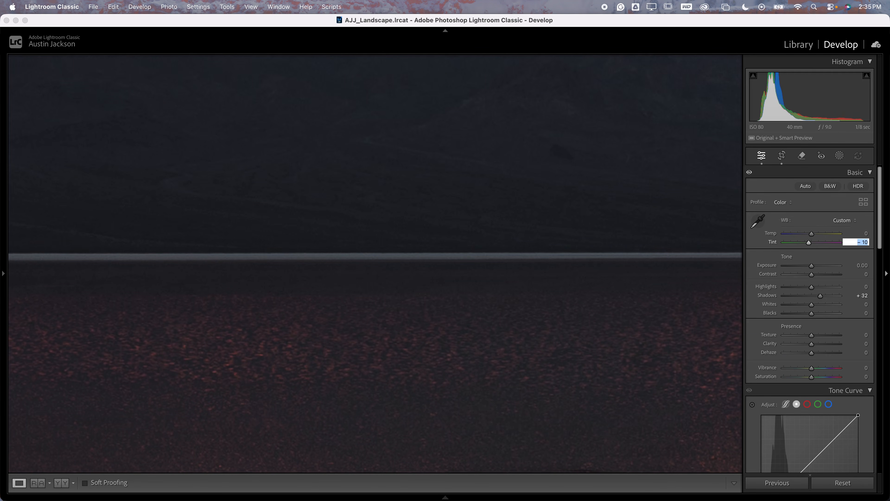
{"action": "key", "text": "Up"}
{"action": "key", "text": "Return"}
{"action": "left_click_drag", "start_coordinate": [574, 262], "coordinate": [365, 213]}
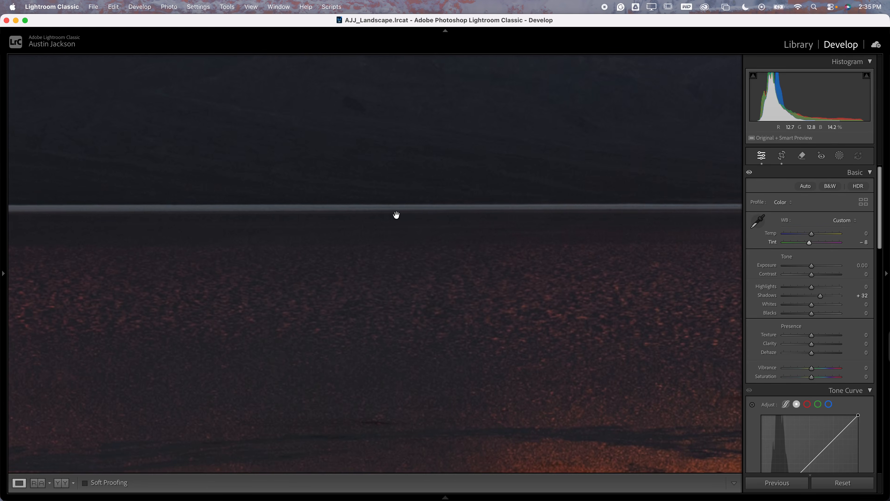
{"action": "left_click", "coordinate": [429, 234]}
Set Tint to 0 for comparison, undo that change, and inspect the mountains and glowing clouds up close
{"action": "left_click", "coordinate": [863, 242]}
{"action": "type", "text": "0"}
{"action": "key", "text": "Return"}
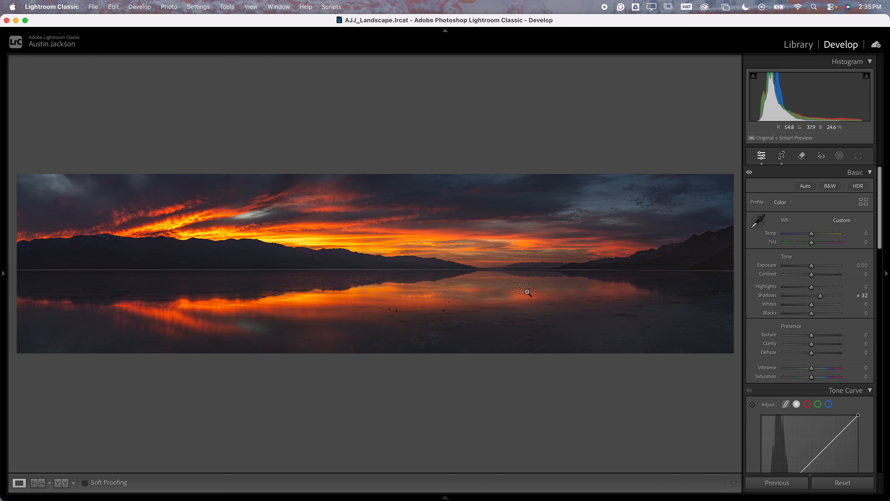
{"action": "key", "text": "super+z"}
{"action": "left_click_drag", "start_coordinate": [366, 292], "coordinate": [622, 275]}
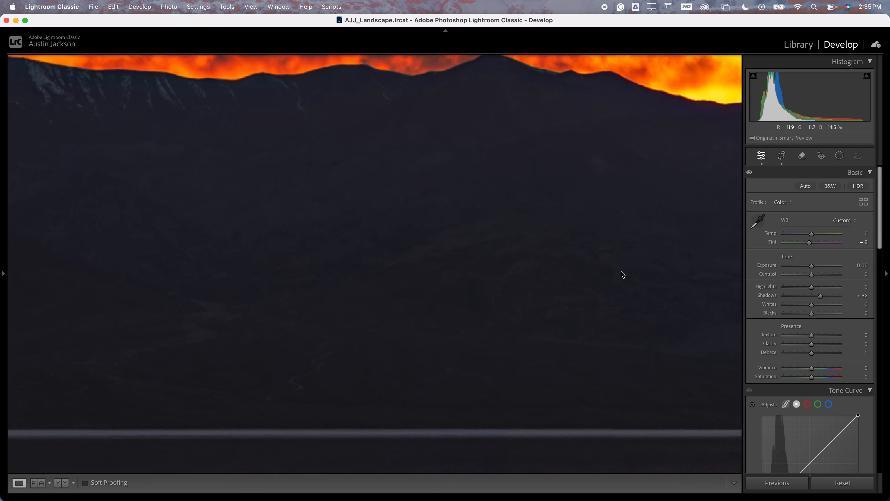
{"action": "left_click_drag", "start_coordinate": [556, 123], "coordinate": [342, 360]}
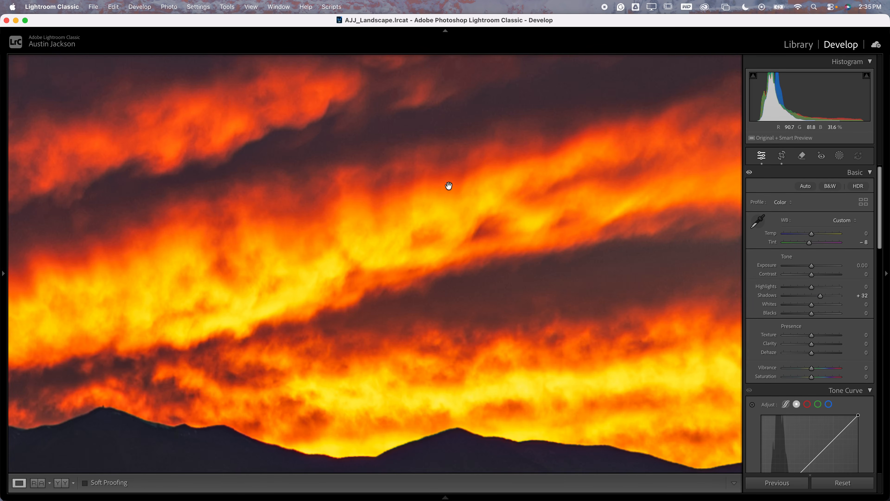
{"action": "left_click", "coordinate": [435, 221]}
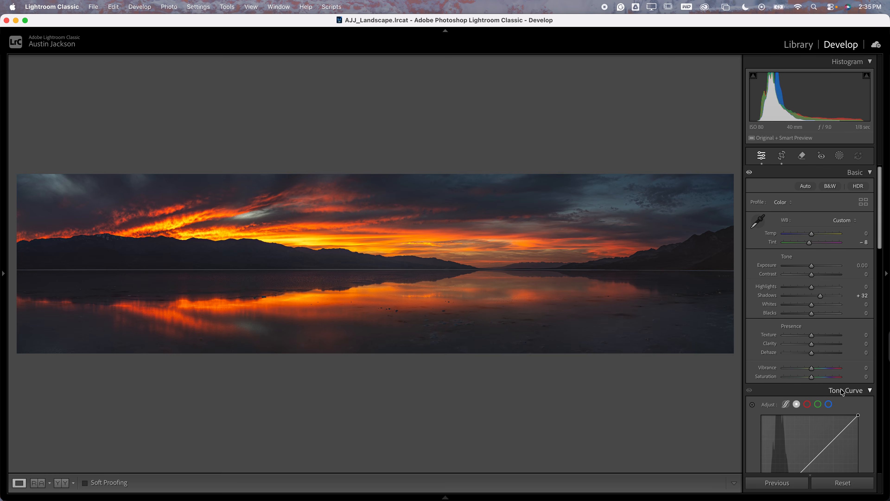
Boost Saturation to +100 to reveal color casts in the dark mountains, and adjust Tint to −10
{"action": "left_click_drag", "start_coordinate": [818, 377], "coordinate": [845, 378]}
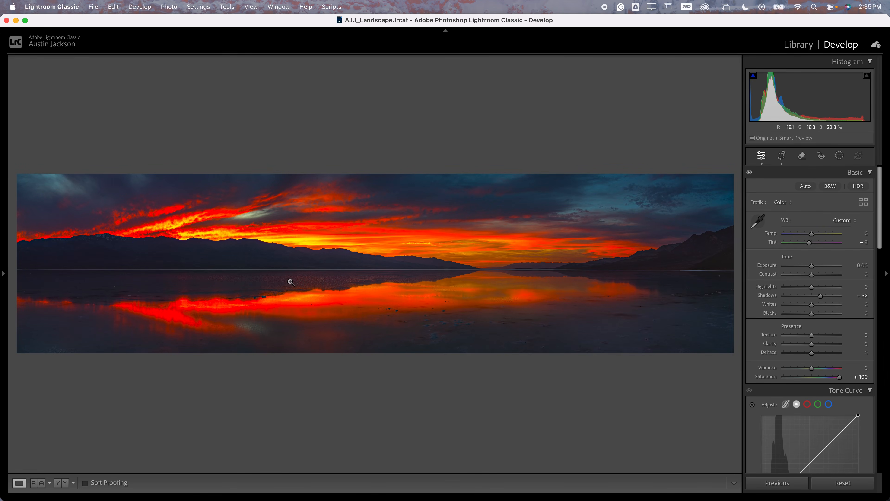
{"action": "left_click", "coordinate": [203, 246]}
{"action": "left_click_drag", "start_coordinate": [322, 340], "coordinate": [349, 218]}
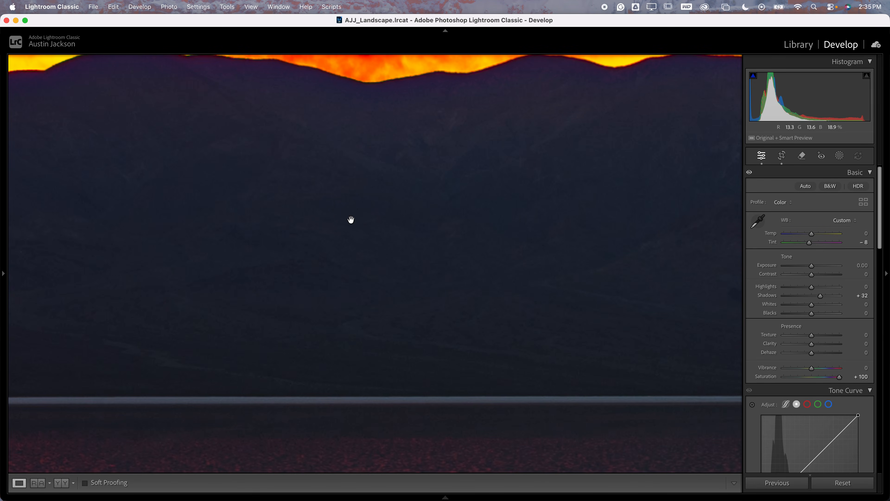
{"action": "double_click", "coordinate": [810, 242]}
{"action": "left_click_drag", "start_coordinate": [811, 243], "coordinate": [809, 243]}
{"action": "left_click", "coordinate": [536, 261]}
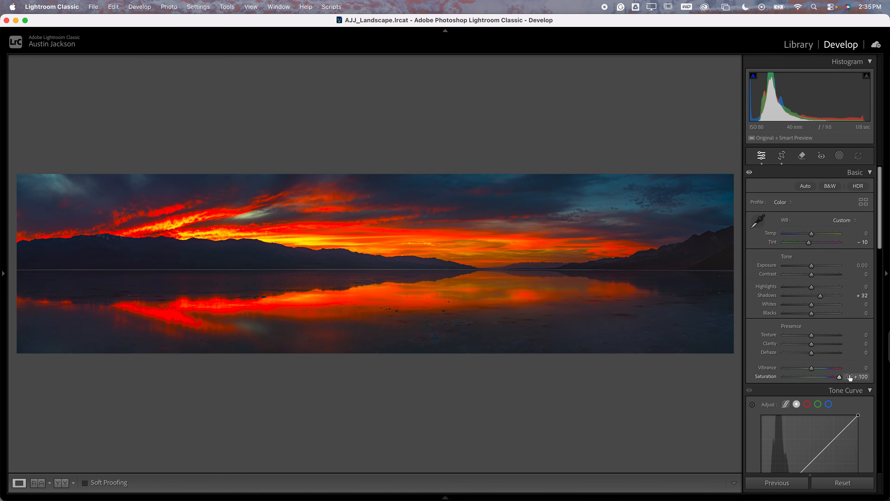